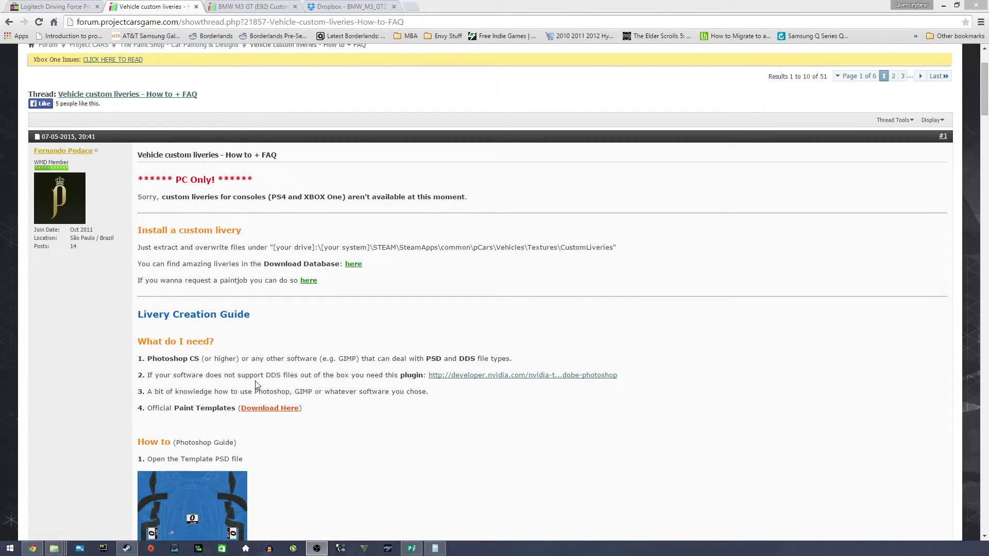
Switch to the BMW M3 GT (E92) Custom Paints thread and scroll to its Dropbox download link.
{"action": "left_click", "coordinate": [255, 7]}
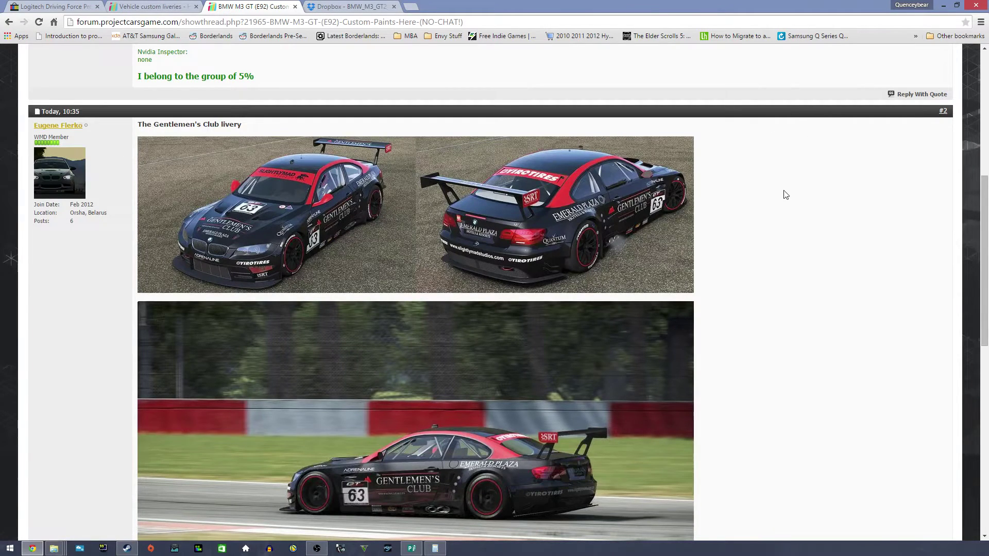
{"action": "scroll", "coordinate": [786, 194], "scroll_direction": "down", "scroll_amount": 2}
{"action": "scroll", "coordinate": [785, 194], "scroll_direction": "up", "scroll_amount": 2}
{"action": "scroll", "coordinate": [563, 254], "scroll_direction": "down", "scroll_amount": 2}
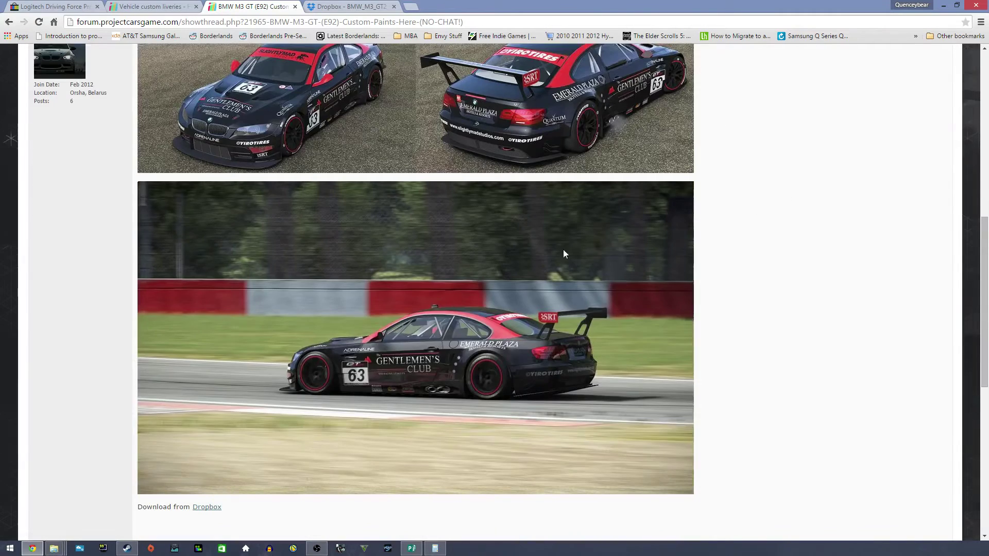
Bring the BMW_M3_GT2_TGC archive window forward, choose Extract all, and browse for a destination.
{"action": "left_click", "coordinate": [319, 7]}
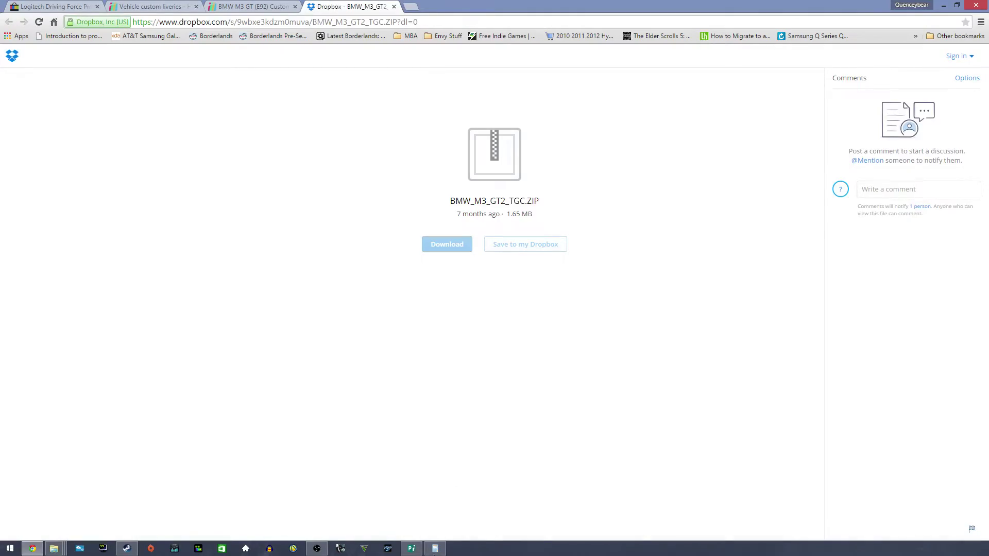
{"action": "mouse_move", "coordinate": [53, 549]}
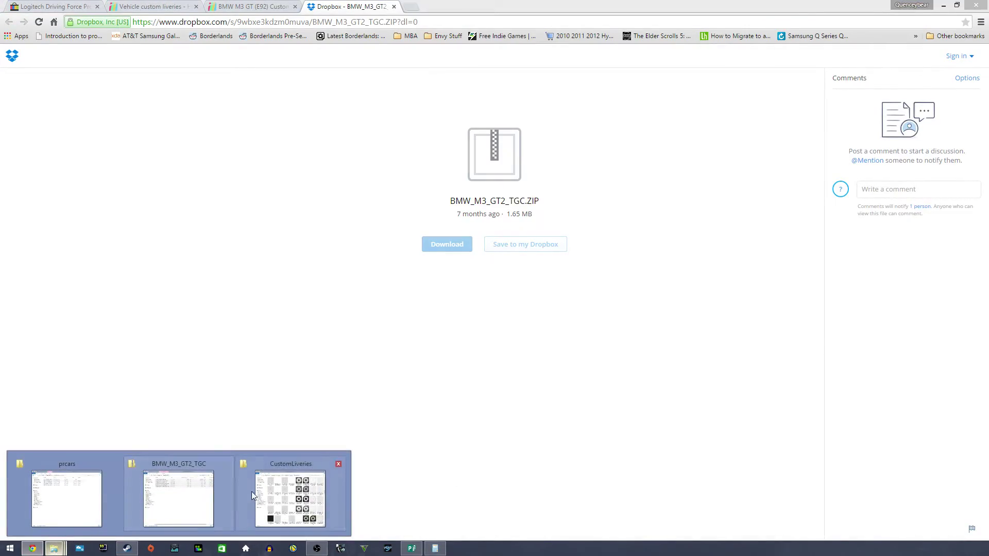
{"action": "mouse_move", "coordinate": [262, 495]}
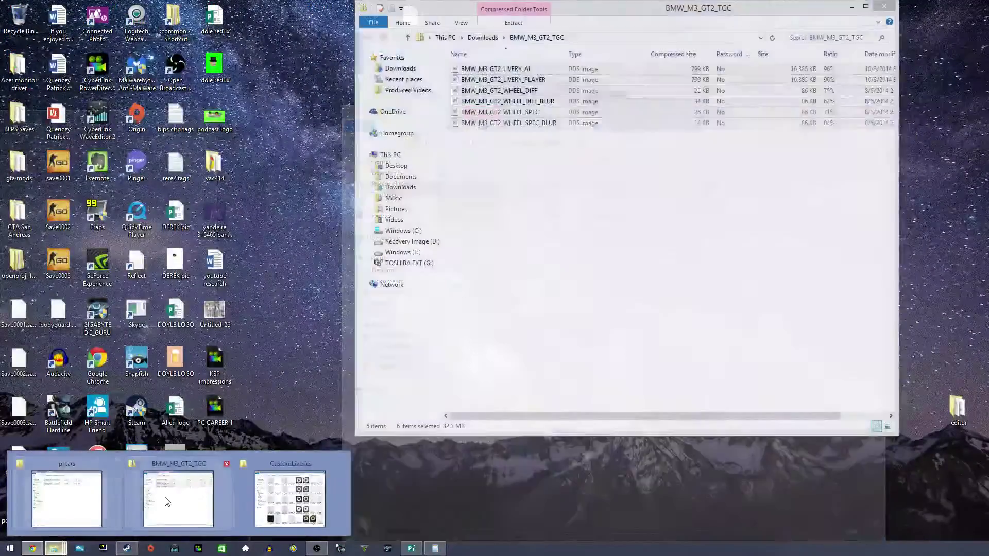
{"action": "left_click", "coordinate": [178, 498]}
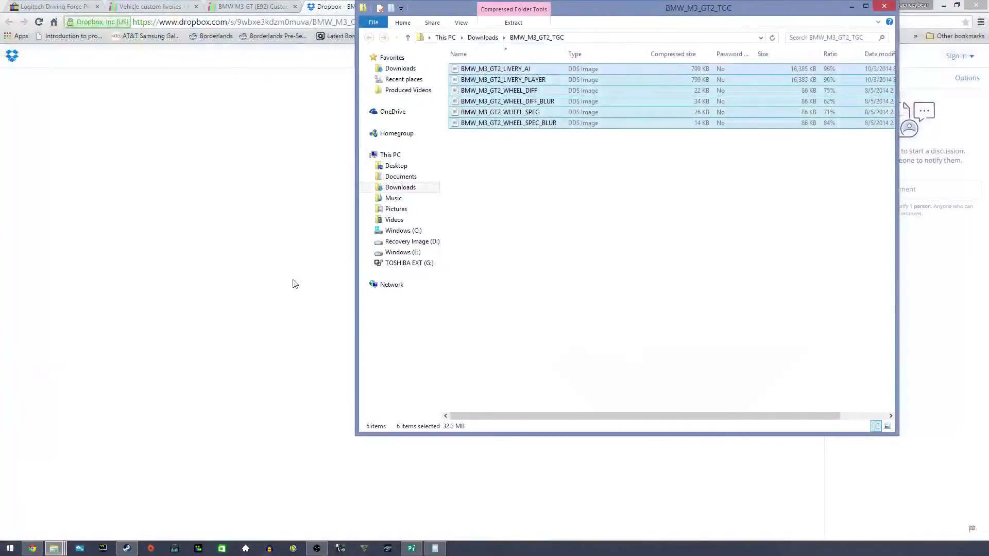
{"action": "left_click", "coordinate": [512, 23]}
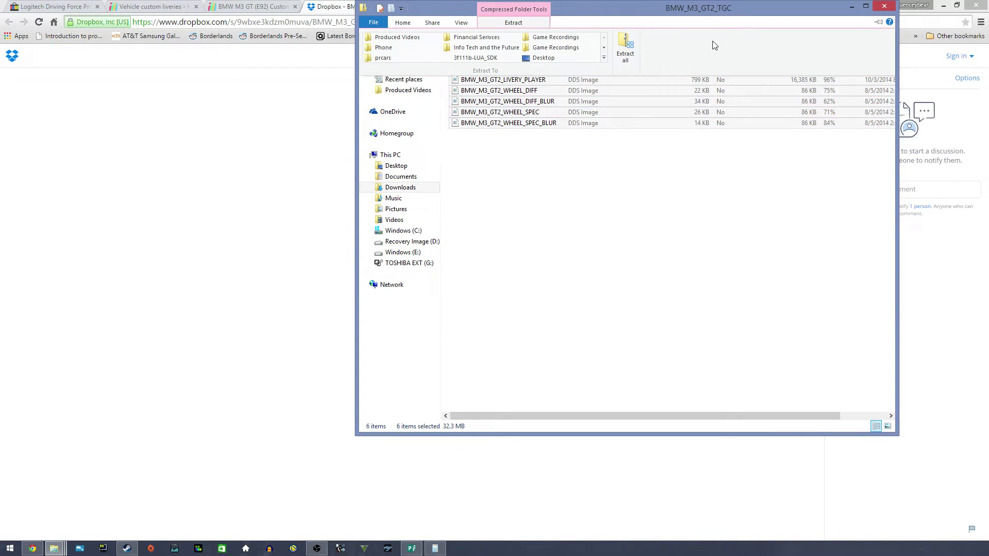
{"action": "left_click", "coordinate": [631, 46]}
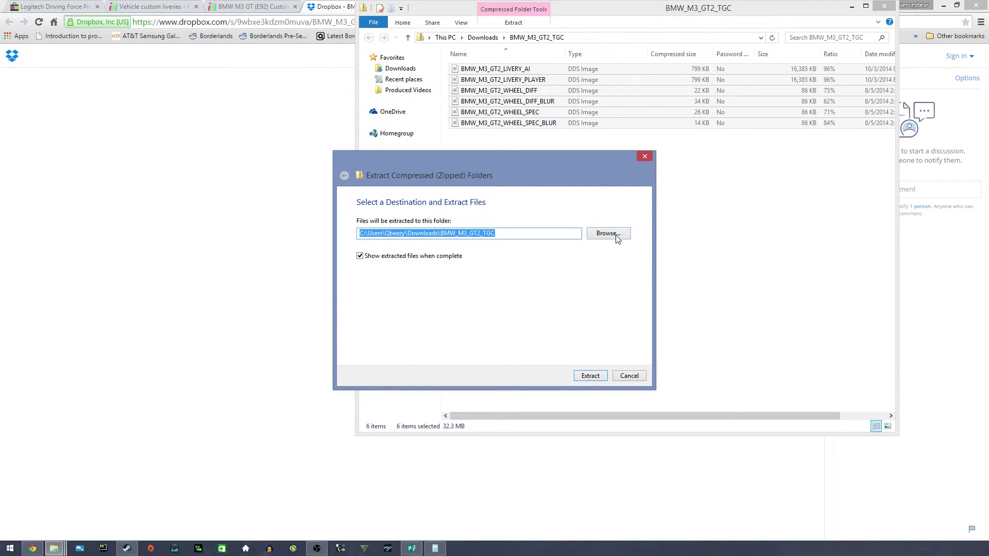
{"action": "left_click", "coordinate": [615, 237]}
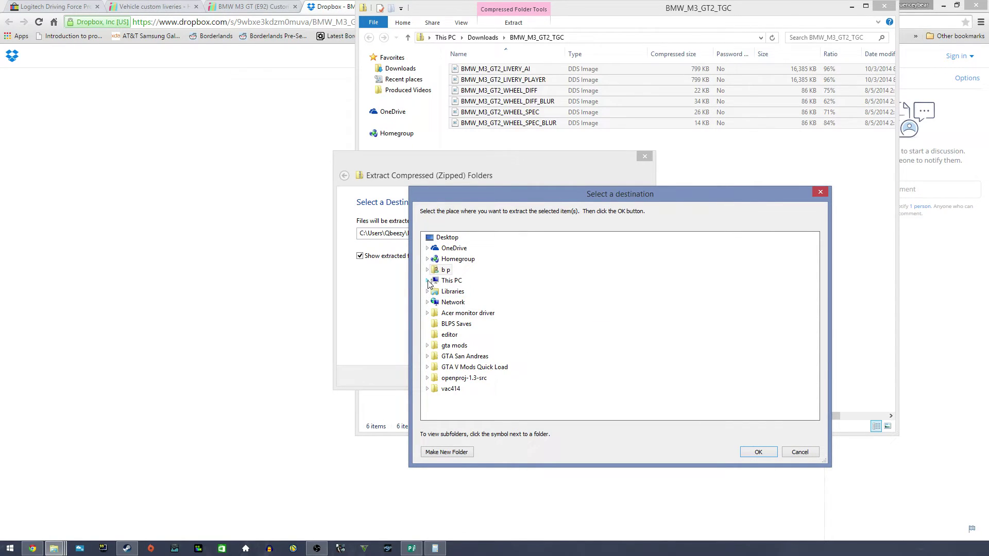
Set the extraction destination to E:\SteamLibrary\steamapps\common\pCars\Vehicles\Textures\CustomLiveries.
{"action": "left_click", "coordinate": [427, 280]}
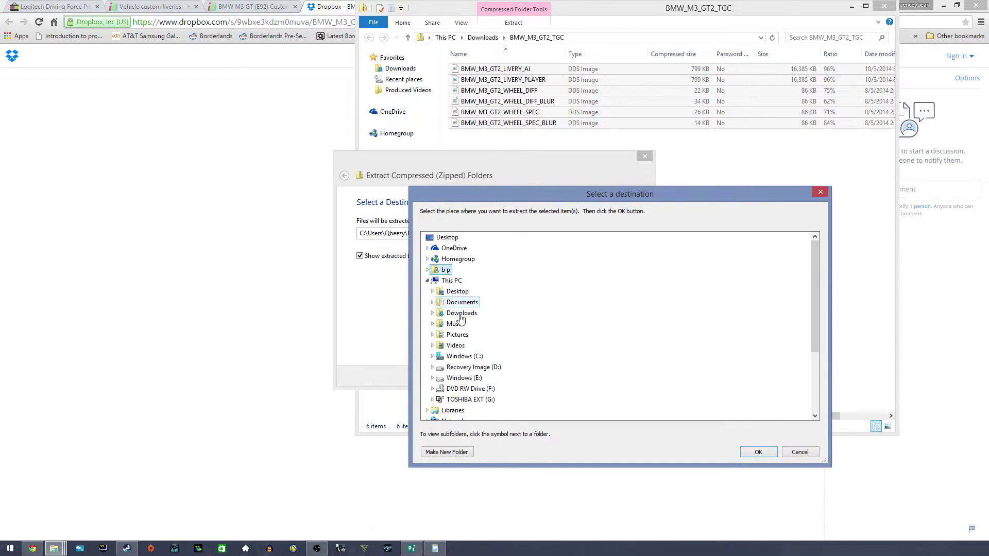
{"action": "left_click", "coordinate": [432, 378]}
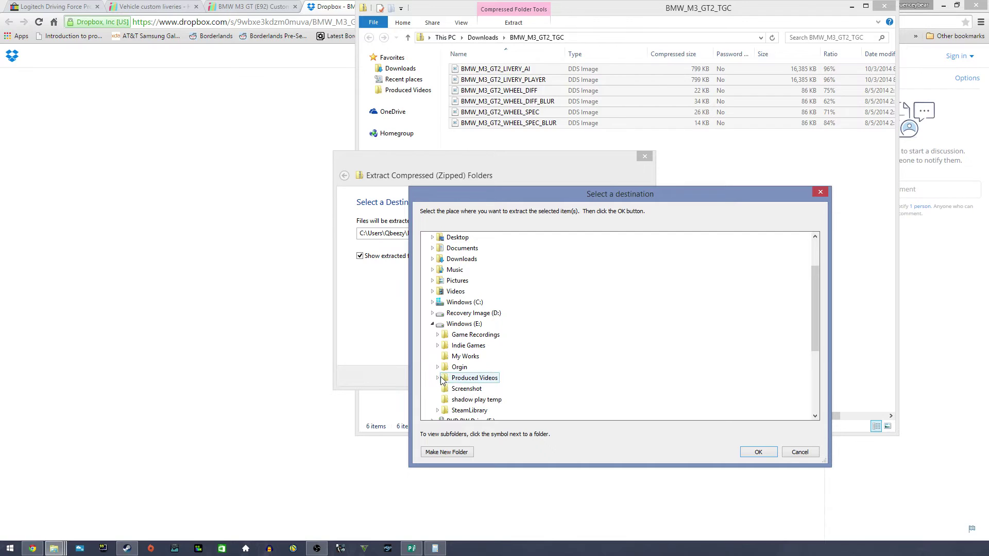
{"action": "left_click", "coordinate": [437, 410]}
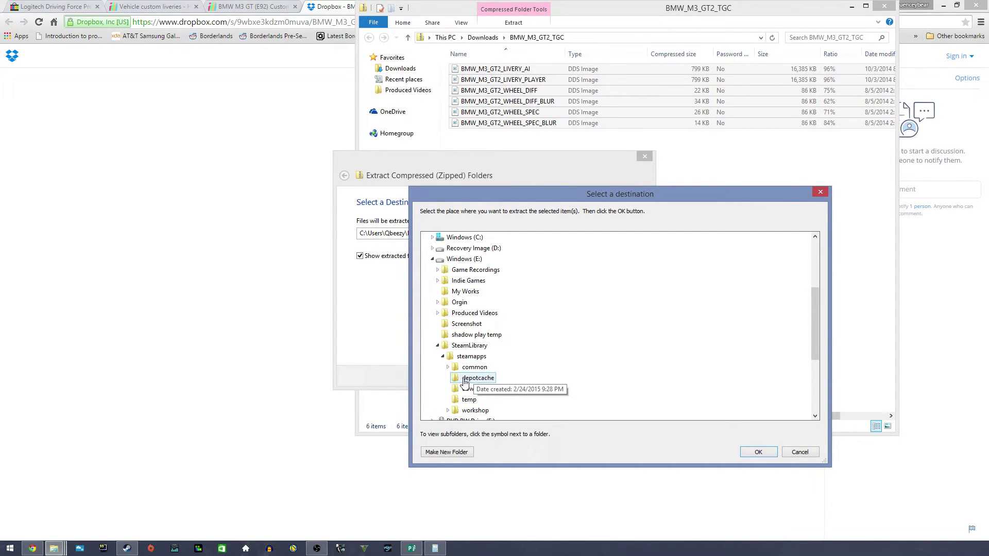
{"action": "left_click", "coordinate": [448, 367]}
{"action": "scroll", "coordinate": [464, 381], "scroll_direction": "down", "scroll_amount": 3}
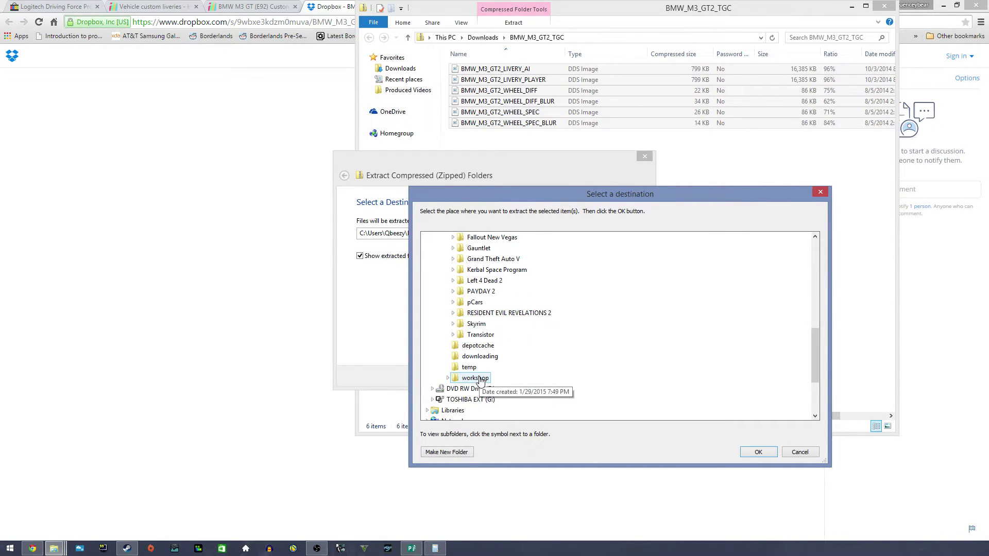
{"action": "left_click", "coordinate": [452, 303]}
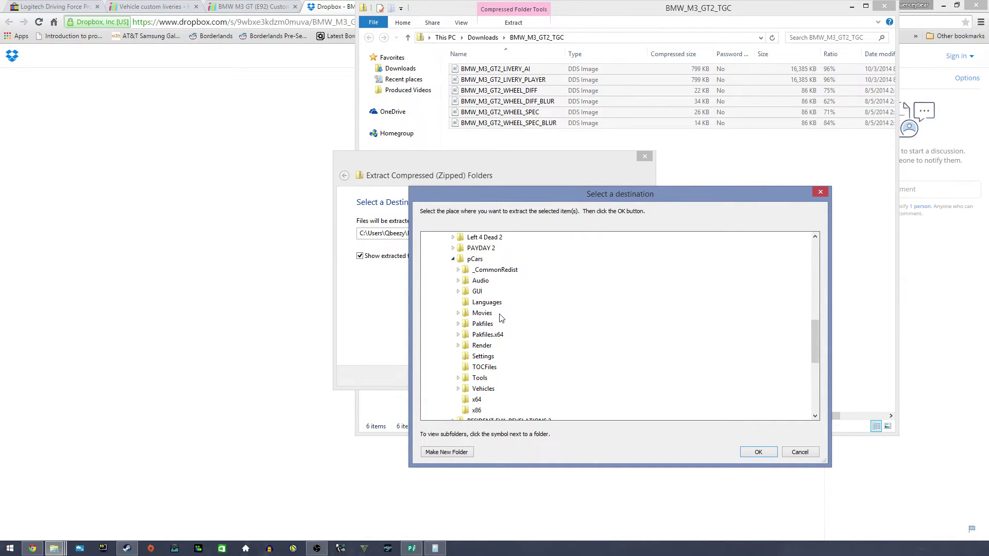
{"action": "scroll", "coordinate": [502, 319], "scroll_direction": "down", "scroll_amount": 2}
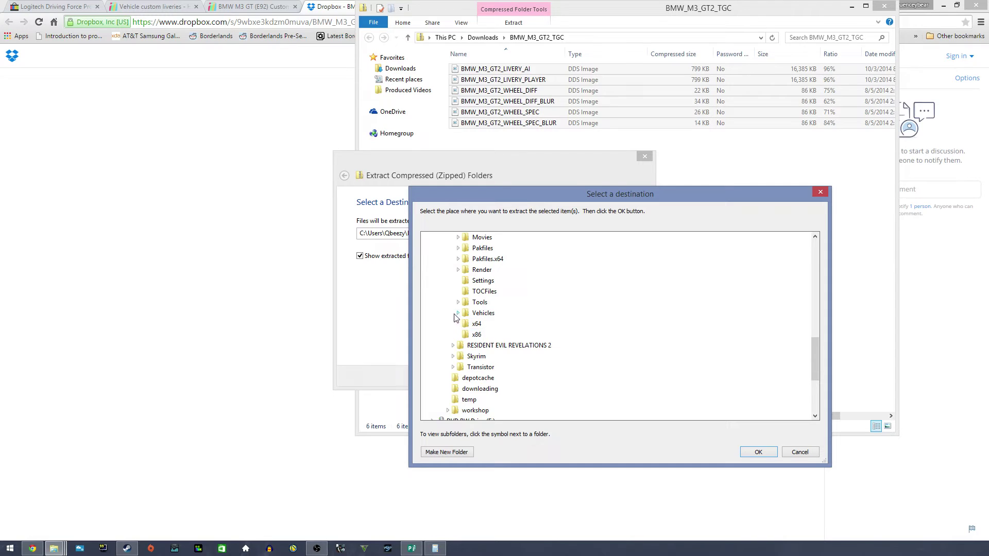
{"action": "left_click", "coordinate": [458, 313]}
{"action": "left_click", "coordinate": [463, 324]}
{"action": "left_click", "coordinate": [502, 335]}
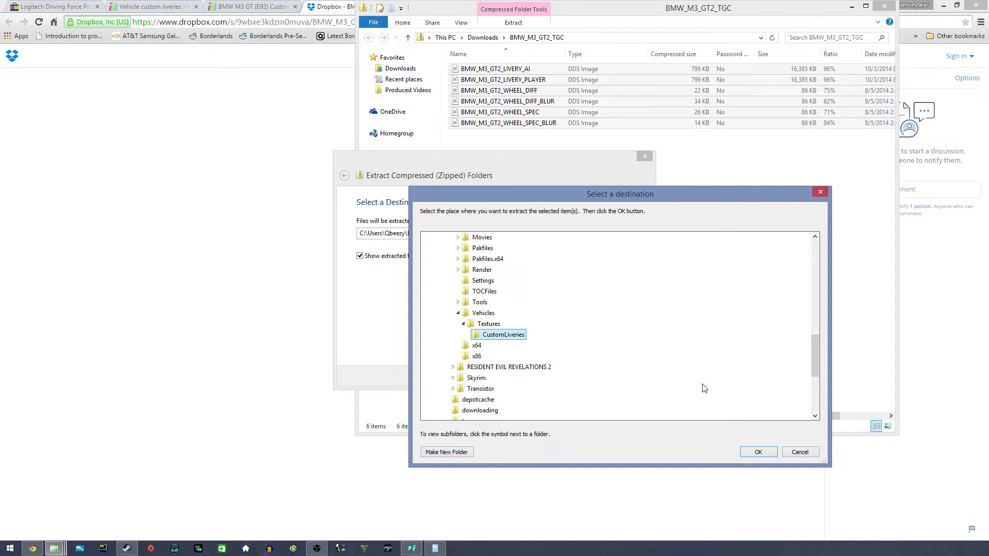
{"action": "left_click", "coordinate": [766, 453]}
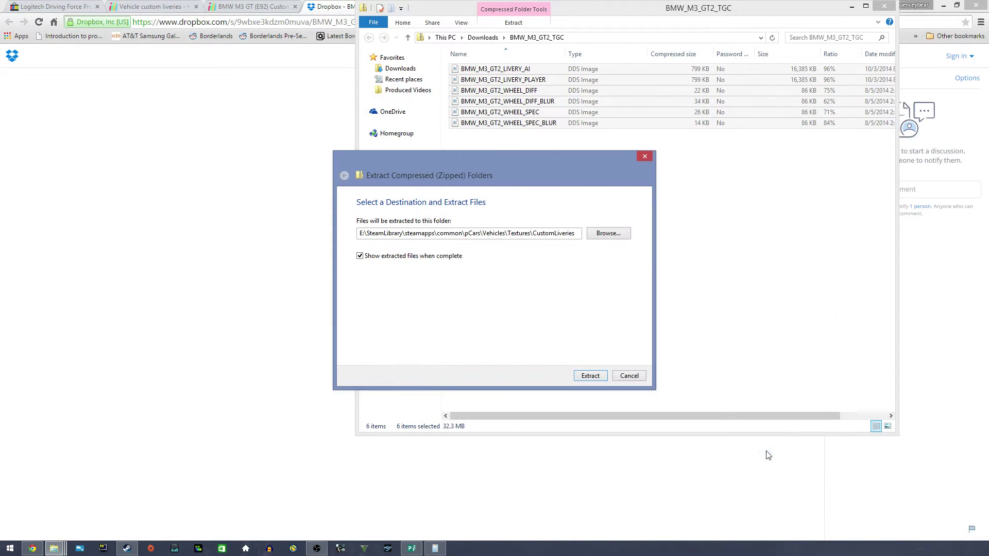
Extract the six livery files into CustomLiveries, overwriting existing ones, and review the 580 items.
{"action": "left_click", "coordinate": [590, 375]}
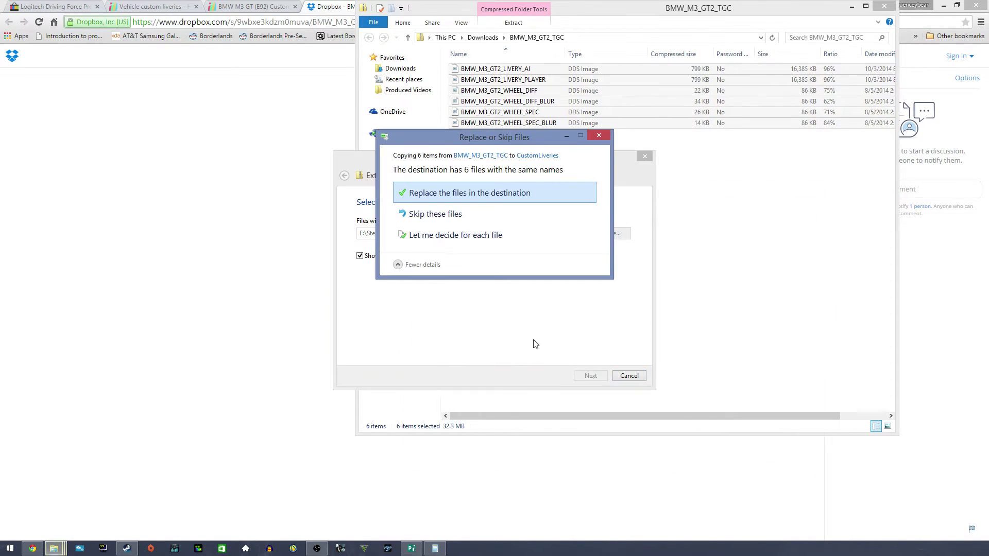
{"action": "left_click", "coordinate": [456, 199]}
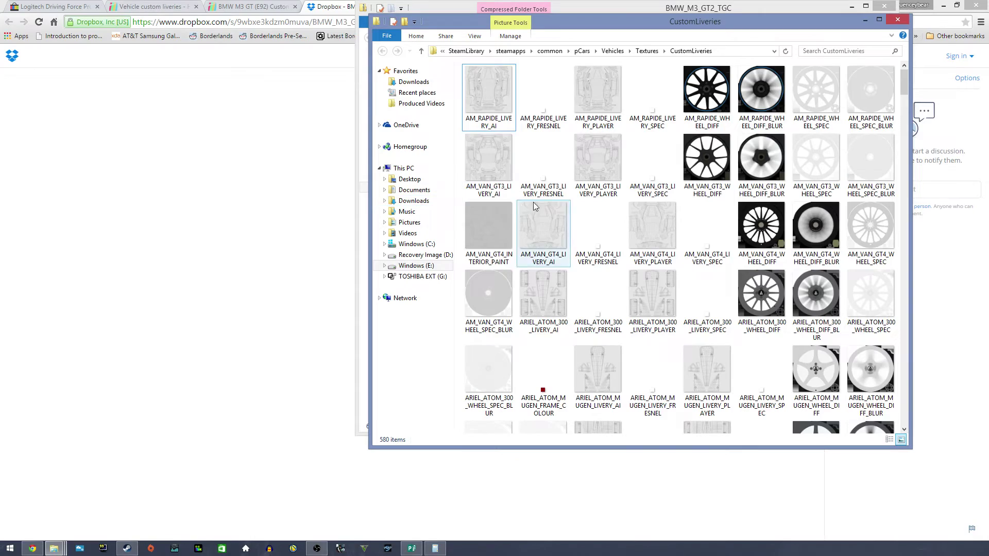
{"action": "scroll", "coordinate": [596, 262], "scroll_direction": "down", "scroll_amount": 10}
{"action": "scroll", "coordinate": [597, 262], "scroll_direction": "down", "scroll_amount": 10}
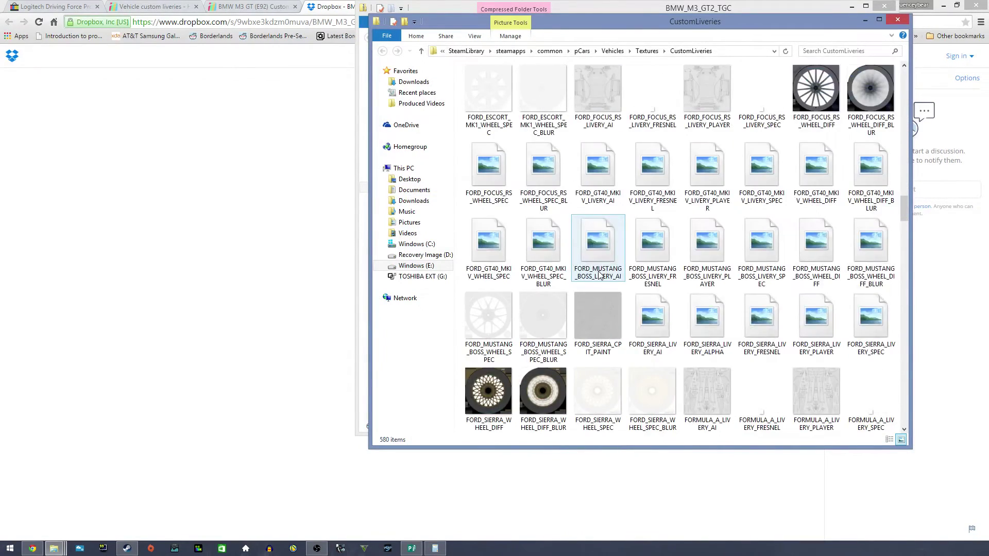
{"action": "scroll", "coordinate": [613, 293], "scroll_direction": "up", "scroll_amount": 10}
{"action": "scroll", "coordinate": [613, 294], "scroll_direction": "up", "scroll_amount": 5}
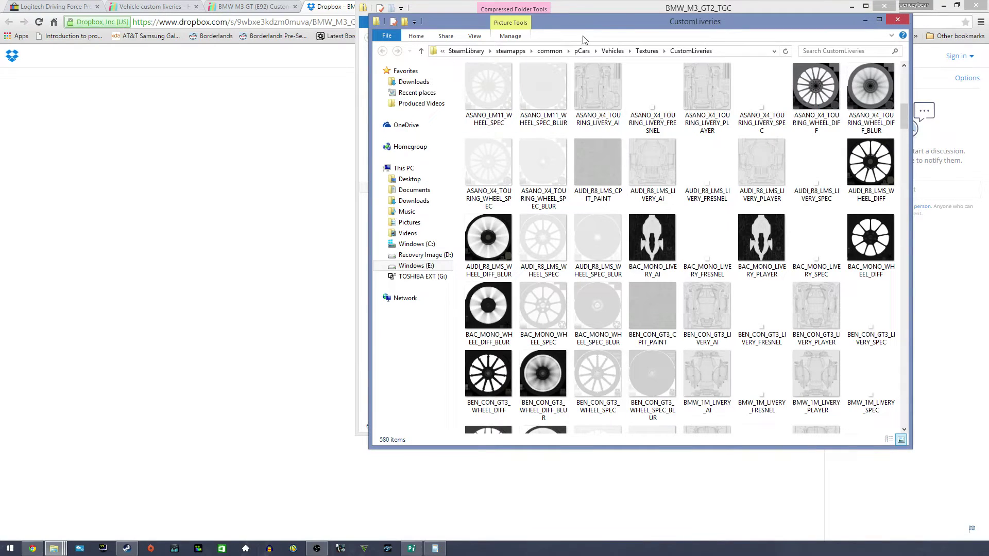
Launch Project CARS from the Steam library and wait for Race Central.
{"action": "left_click", "coordinate": [166, 300]}
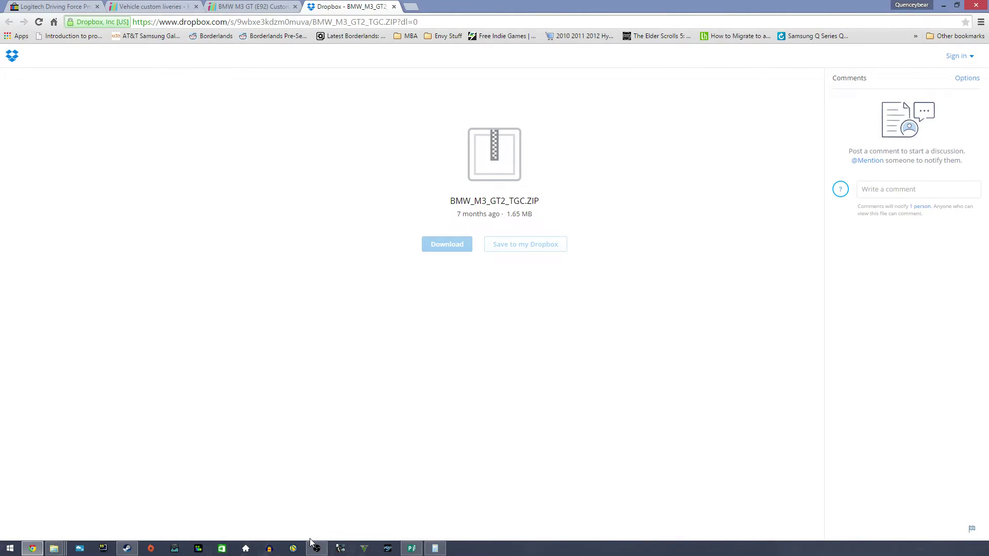
{"action": "left_click", "coordinate": [126, 545]}
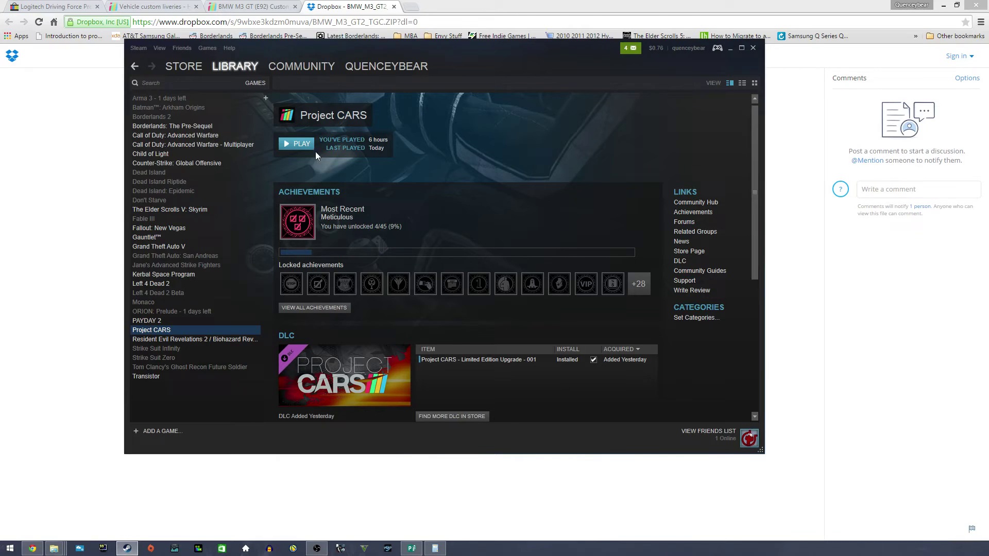
{"action": "left_click", "coordinate": [298, 144]}
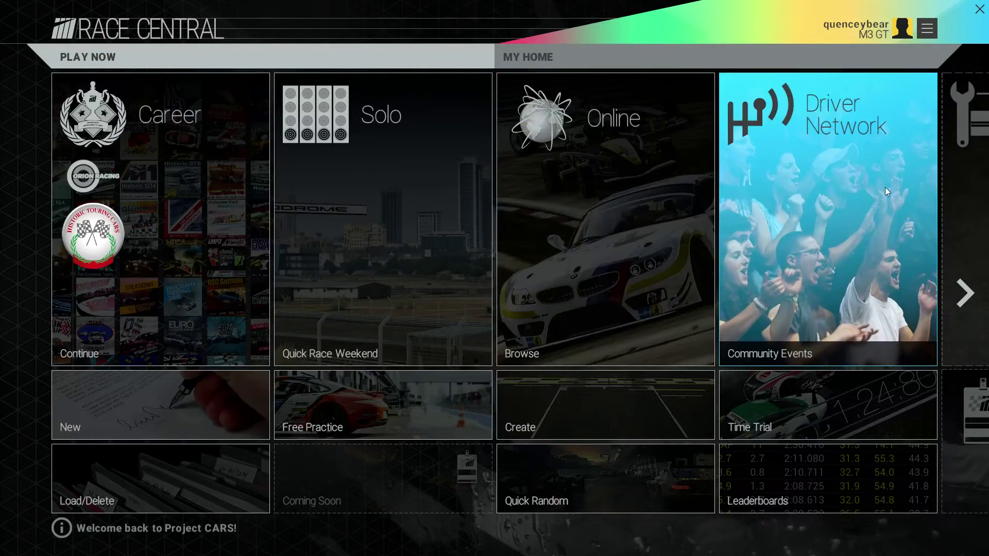
In My Garage, pick Select Car, show the All (∞) class, and open the BMW models.
{"action": "left_click", "coordinate": [966, 162]}
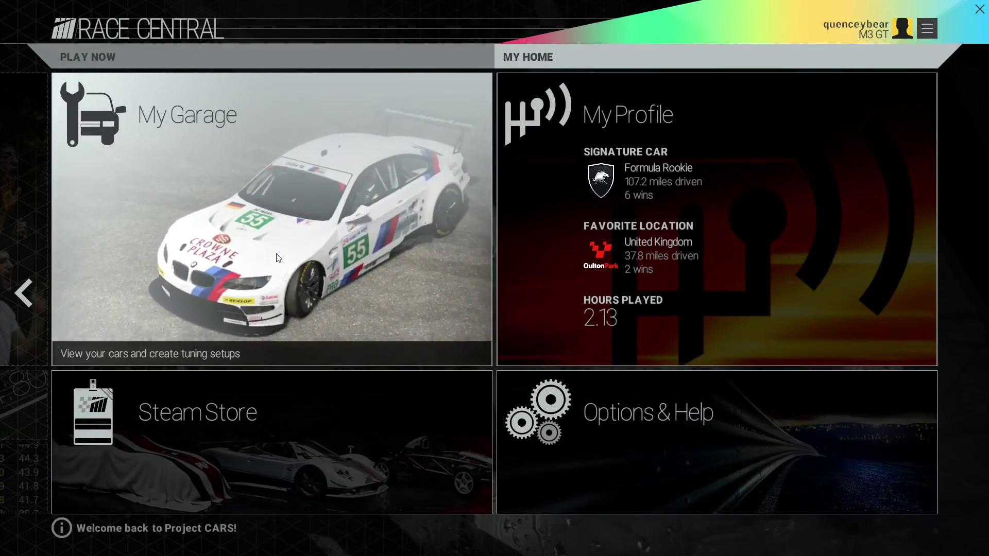
{"action": "left_click", "coordinate": [281, 363]}
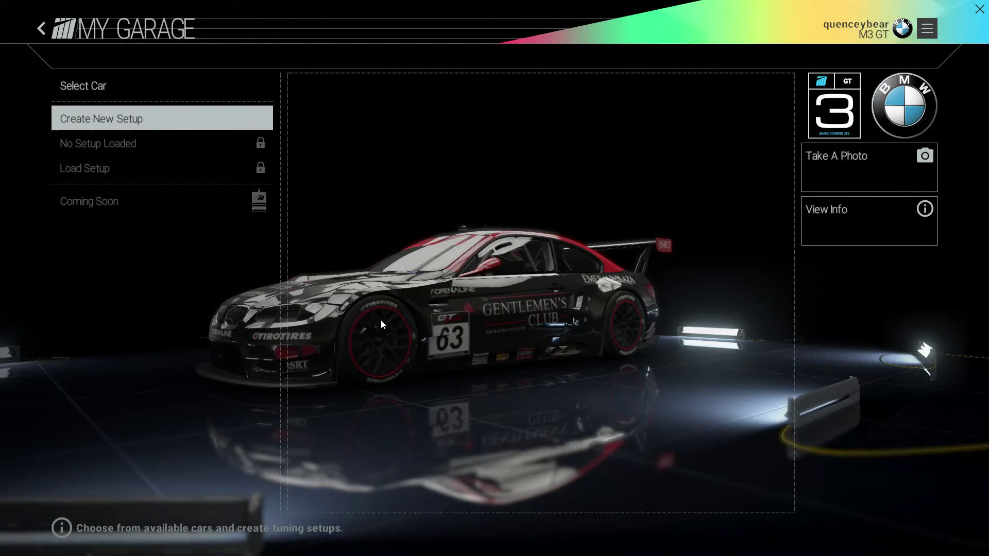
{"action": "left_click", "coordinate": [92, 85]}
{"action": "left_click", "coordinate": [64, 150]}
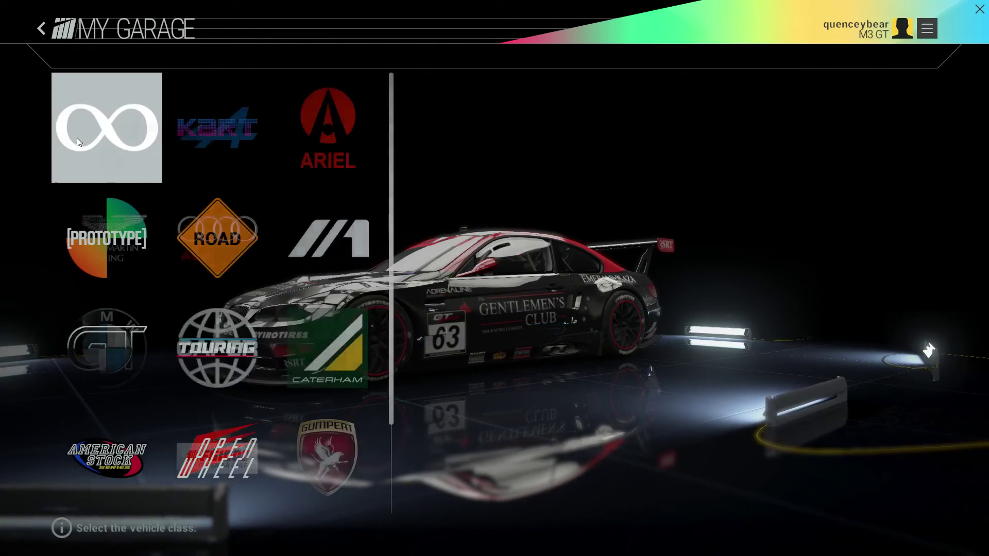
{"action": "scroll", "coordinate": [192, 313], "scroll_direction": "down", "scroll_amount": 4}
{"action": "scroll", "coordinate": [195, 304], "scroll_direction": "down", "scroll_amount": 1}
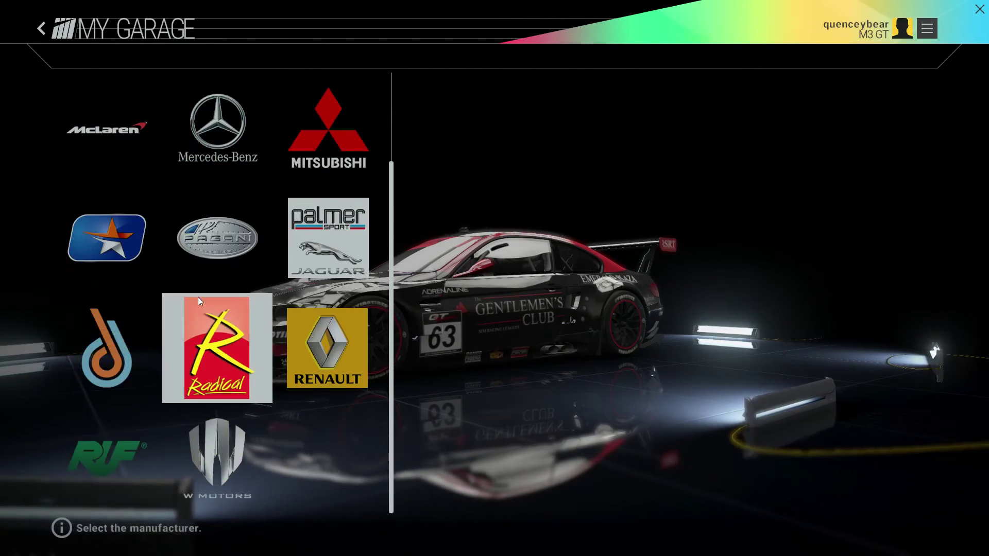
{"action": "scroll", "coordinate": [202, 295], "scroll_direction": "up", "scroll_amount": 1}
{"action": "scroll", "coordinate": [197, 294], "scroll_direction": "up", "scroll_amount": 2}
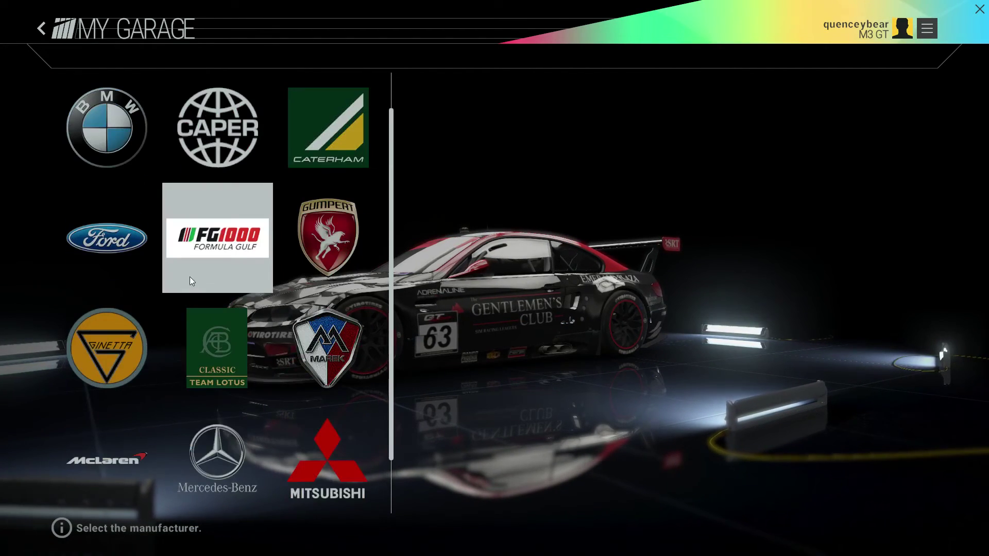
{"action": "left_click", "coordinate": [95, 137]}
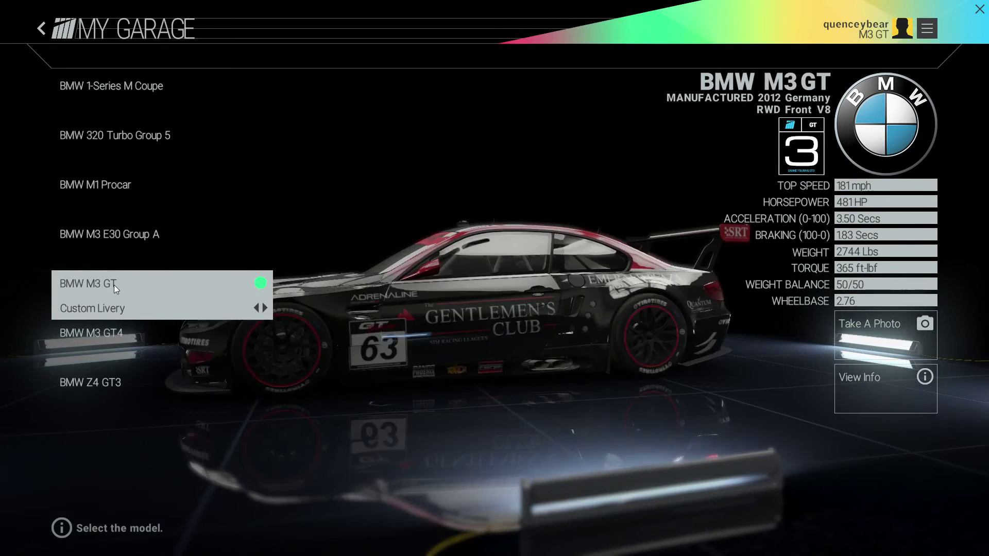
{"action": "left_click", "coordinate": [113, 285]}
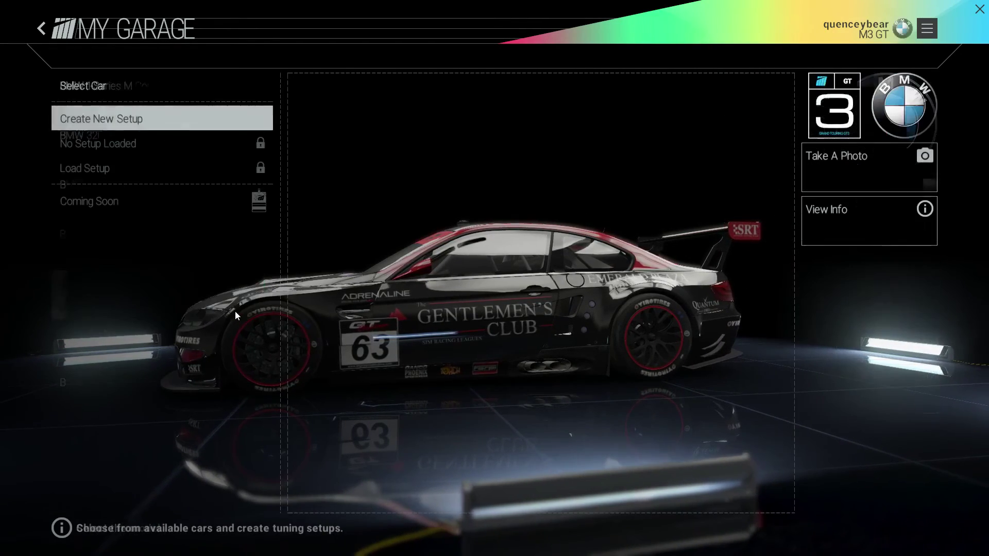
{"action": "left_click", "coordinate": [83, 86]}
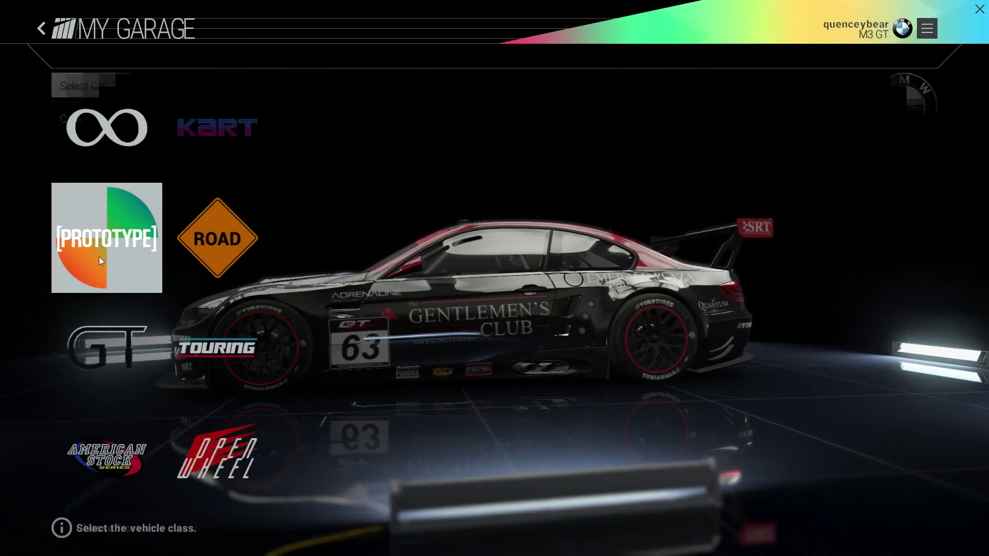
{"action": "left_click", "coordinate": [106, 128]}
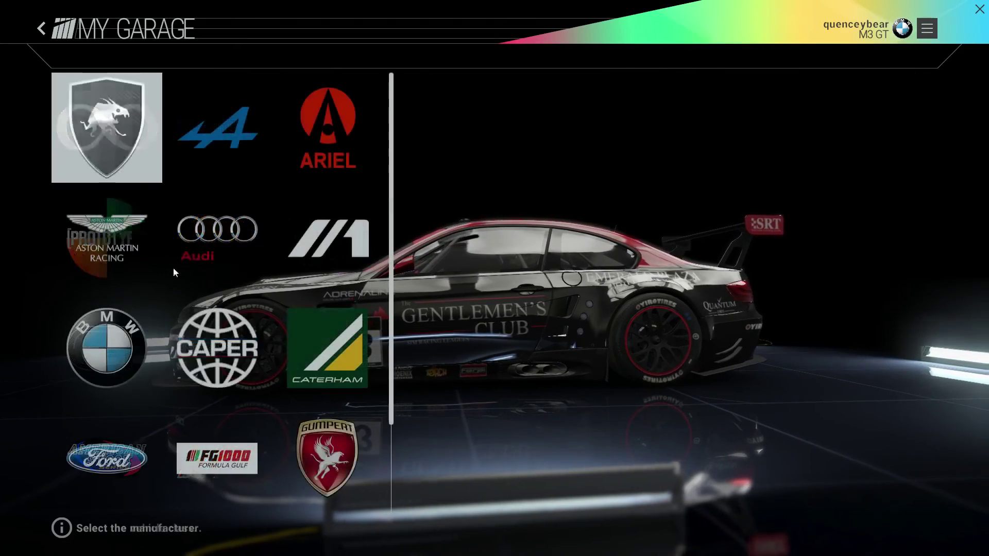
{"action": "left_click", "coordinate": [100, 320]}
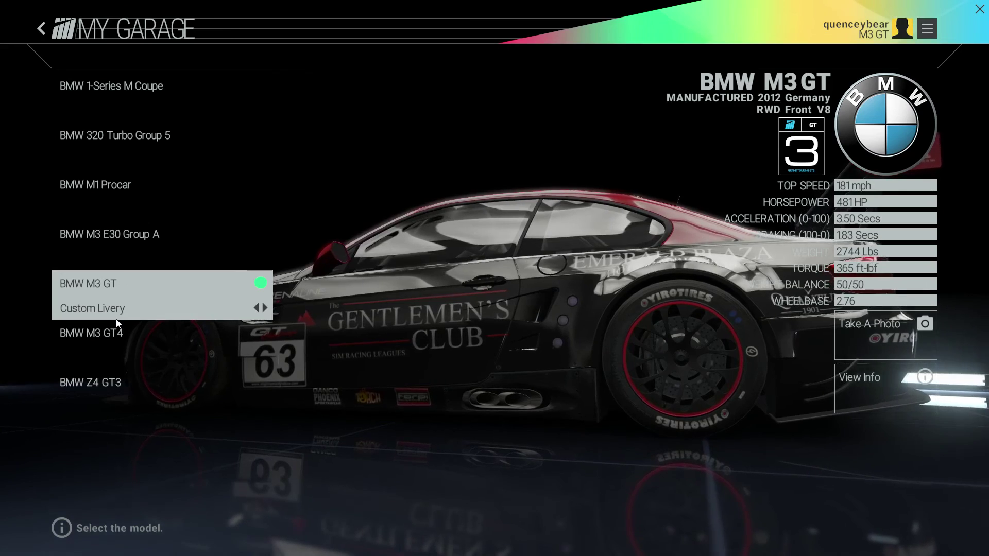
{"action": "key", "text": "Right"}
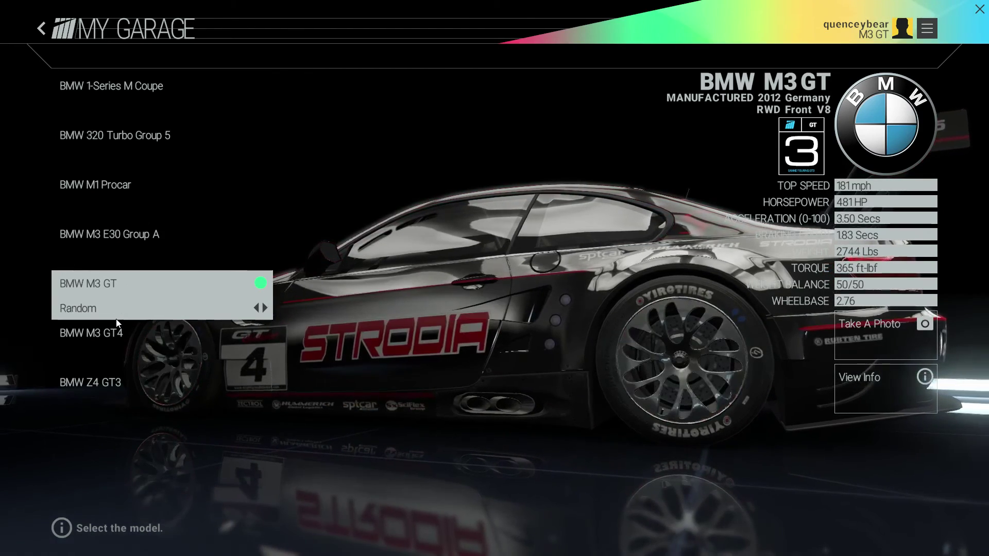
{"action": "key", "text": "Right"}
{"action": "key", "text": "Left"}
{"action": "key", "text": "Left"}
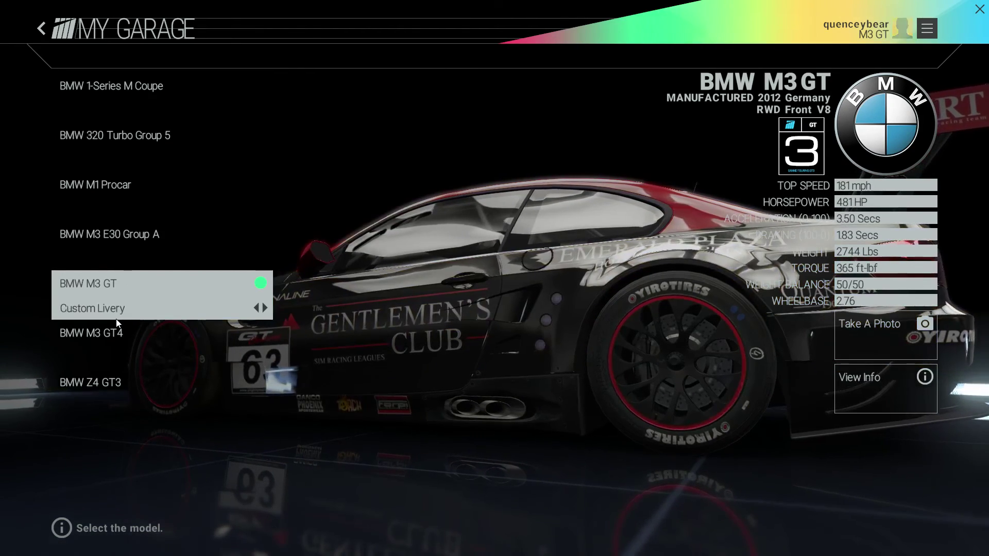